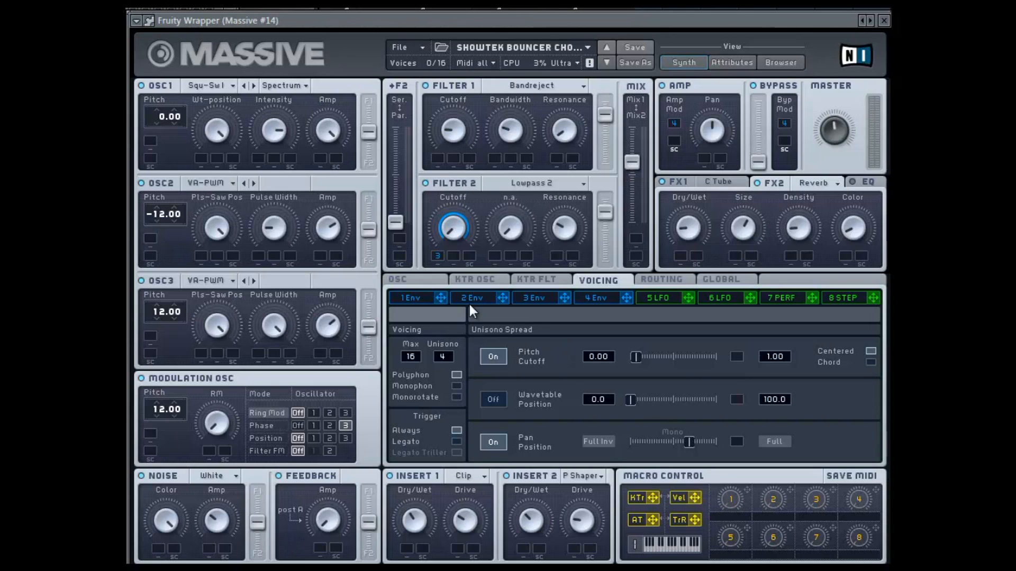
Set oscillator 1's wavetable to Square-Saw I and oscillator 2's wavetable to Pulse-Saw PWM.
{"action": "left_click", "coordinate": [217, 91]}
{"action": "left_click", "coordinate": [293, 102]}
{"action": "left_click", "coordinate": [199, 187]}
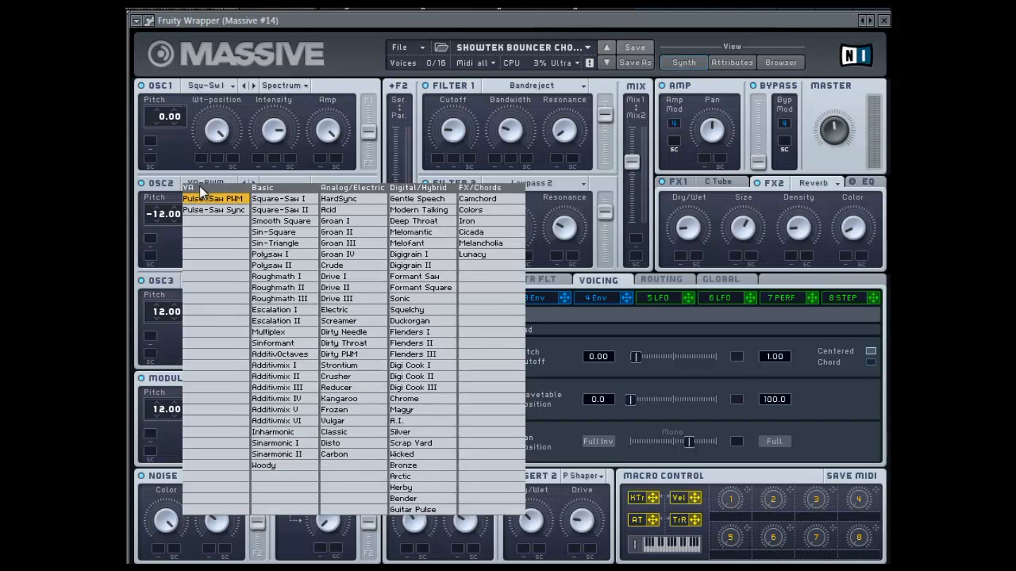
{"action": "left_click", "coordinate": [216, 201]}
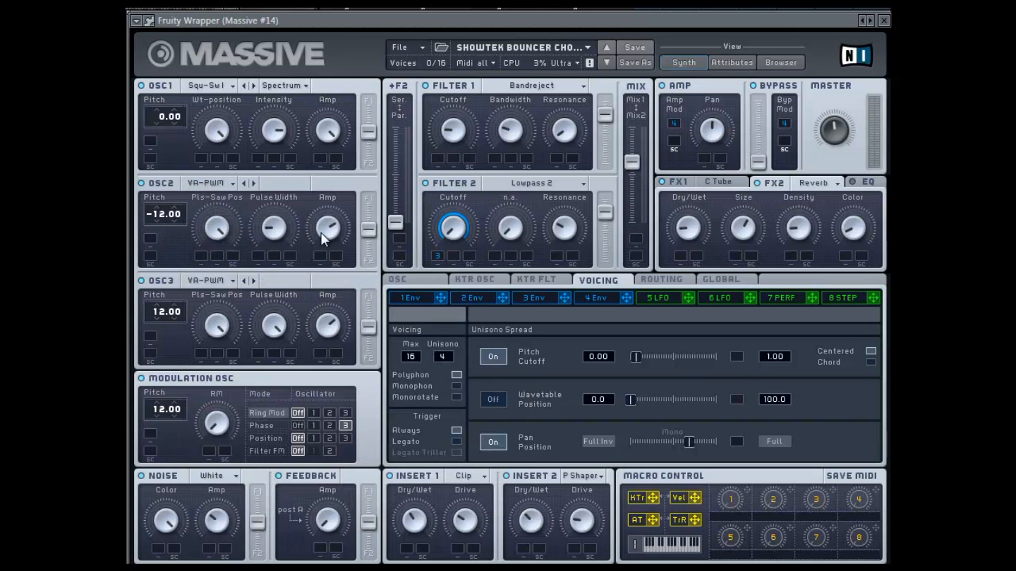
Set oscillator 3's wavetable to Pulse-Saw PWM.
{"action": "left_click", "coordinate": [207, 280]}
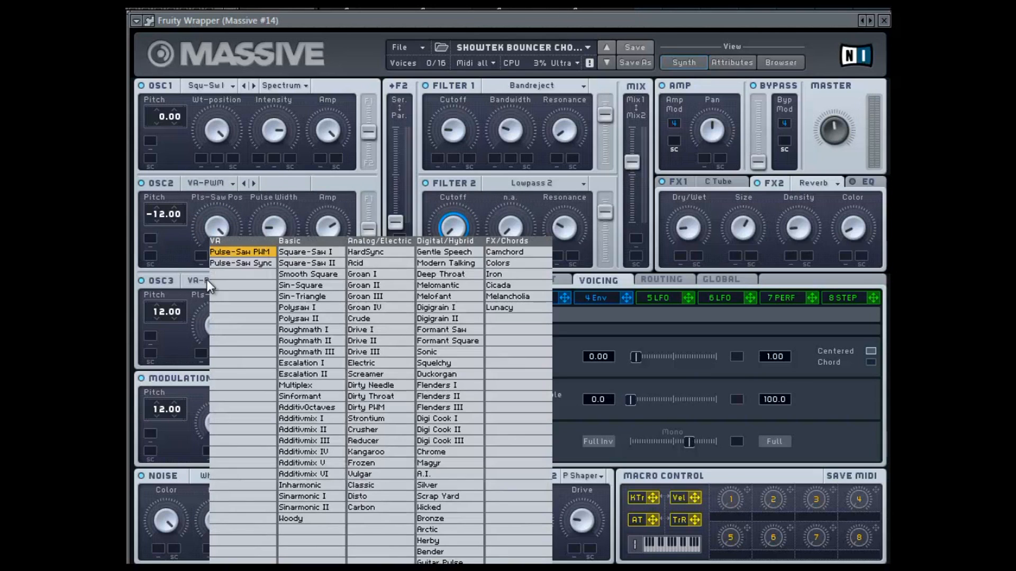
{"action": "left_click", "coordinate": [252, 253]}
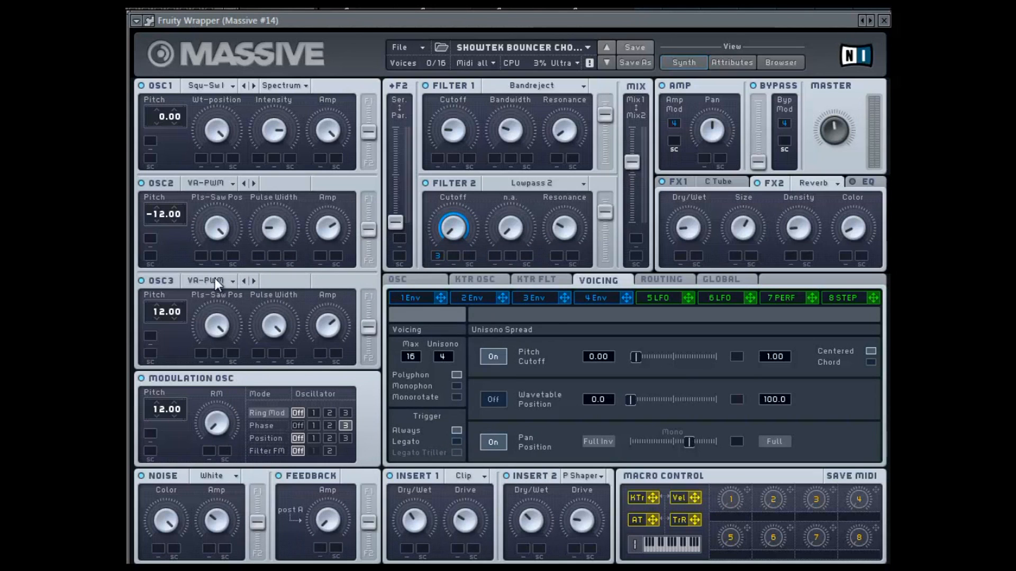
{"action": "left_click", "coordinate": [216, 279]}
{"action": "left_click", "coordinate": [259, 256]}
Direct the modulation oscillator's phase modulation to oscillator 3 and set the noise type to White Noise.
{"action": "left_click", "coordinate": [345, 427]}
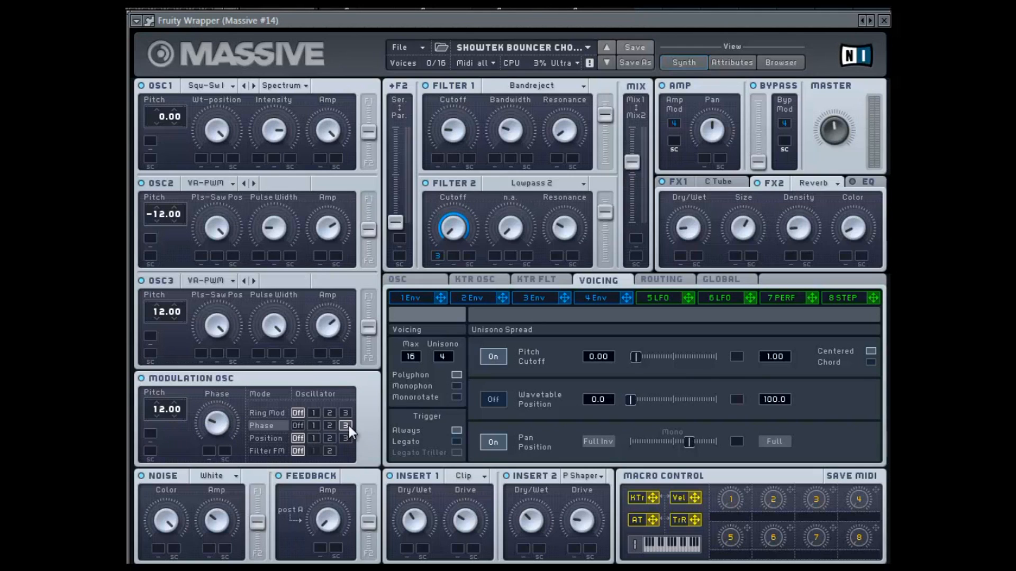
{"action": "left_click", "coordinate": [217, 477]}
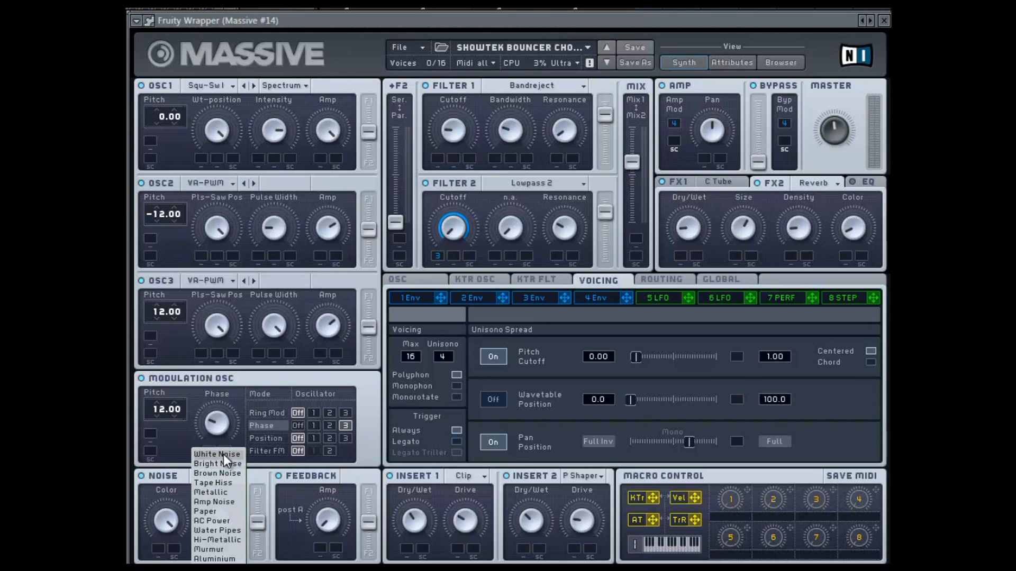
{"action": "left_click", "coordinate": [223, 454]}
Check the effect choices for Insert 1 and set Insert 2 to Parabolic Shaper.
{"action": "left_click", "coordinate": [483, 477]}
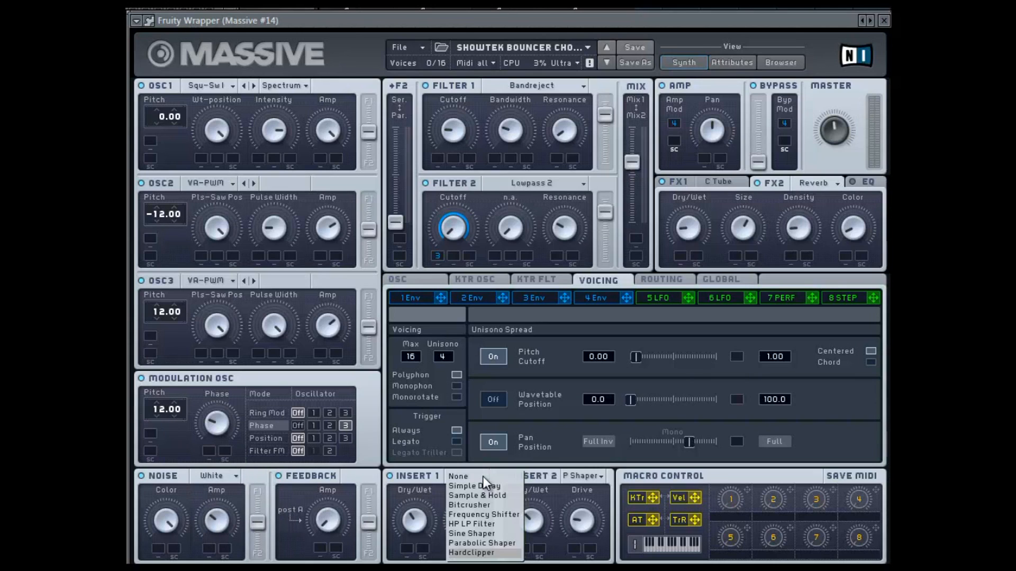
{"action": "left_click", "coordinate": [548, 498]}
{"action": "left_click", "coordinate": [575, 477]}
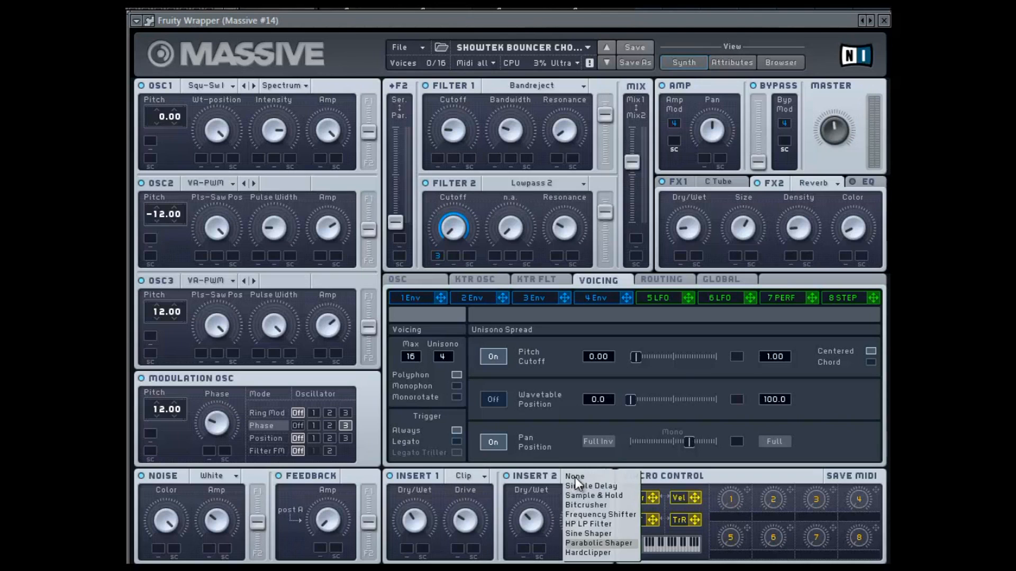
{"action": "left_click", "coordinate": [589, 543]}
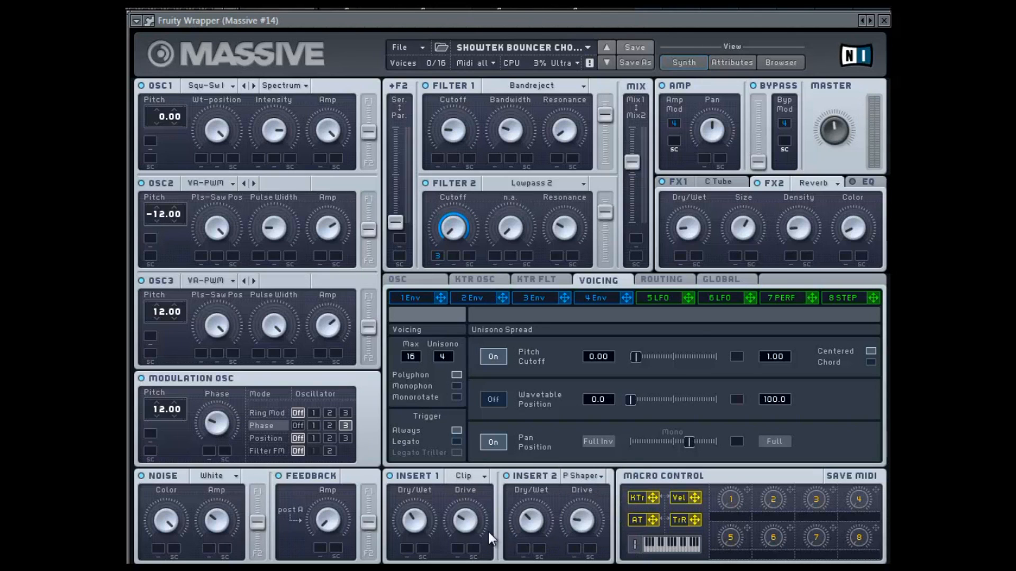
Set the FX1 effect to Classic Tube and the FX2 effect to Reverb.
{"action": "left_click", "coordinate": [685, 185]}
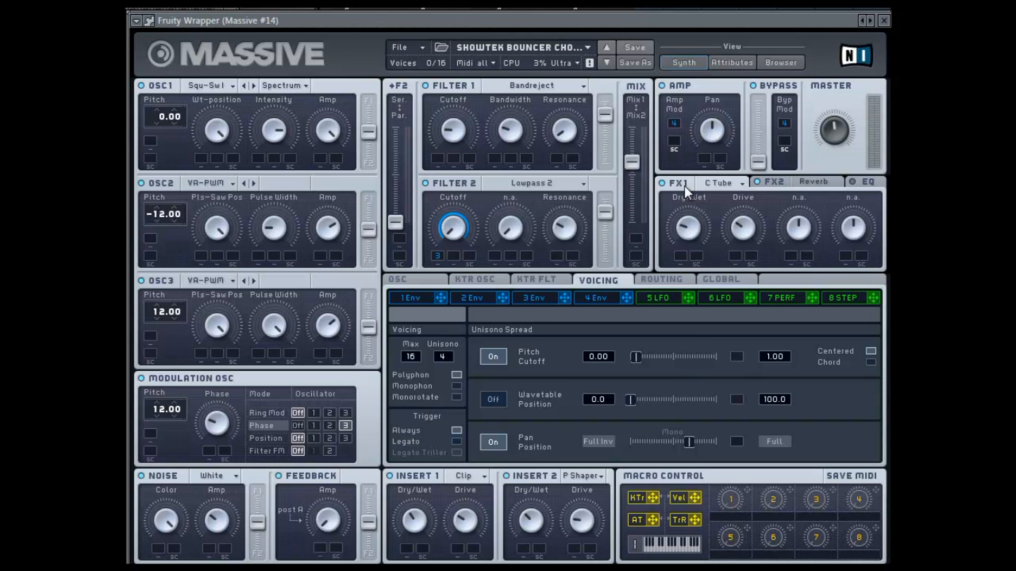
{"action": "left_click", "coordinate": [716, 184]}
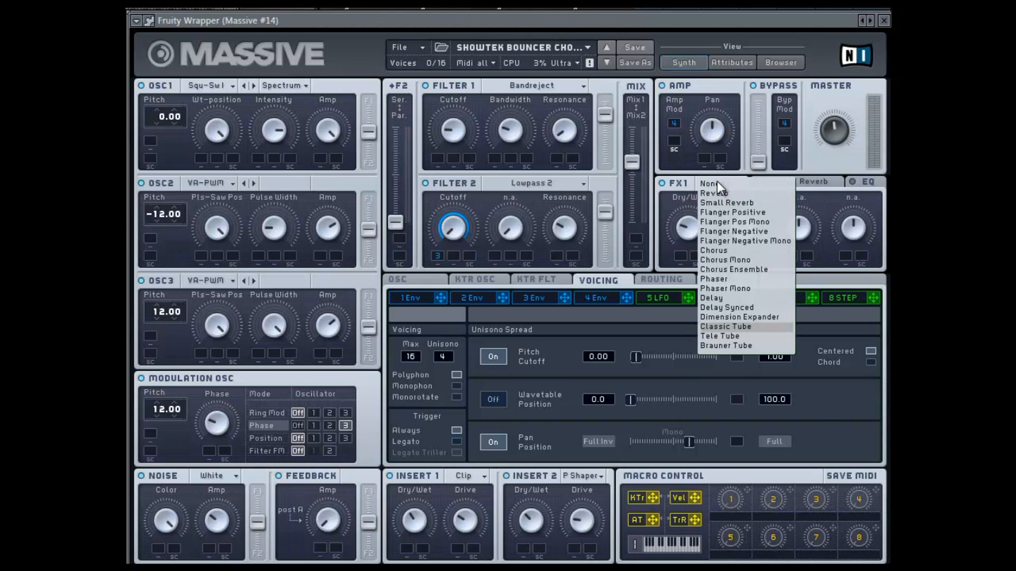
{"action": "left_click", "coordinate": [735, 326]}
{"action": "left_click", "coordinate": [781, 183]}
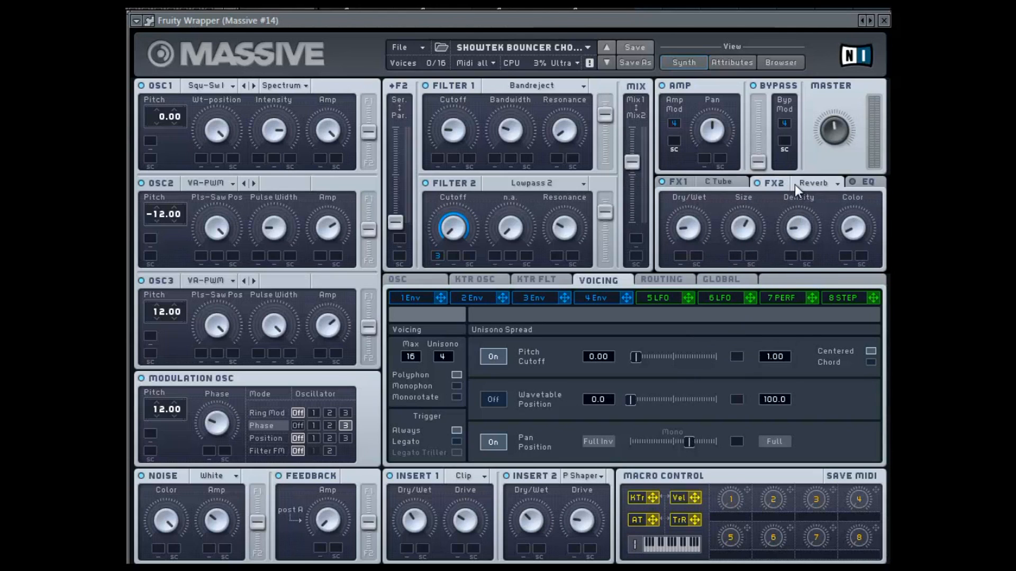
{"action": "left_click", "coordinate": [814, 183]}
{"action": "left_click", "coordinate": [814, 194]}
Set Filter 1 to Bandreject and Filter 2 to Lowpass 2.
{"action": "left_click", "coordinate": [501, 85]}
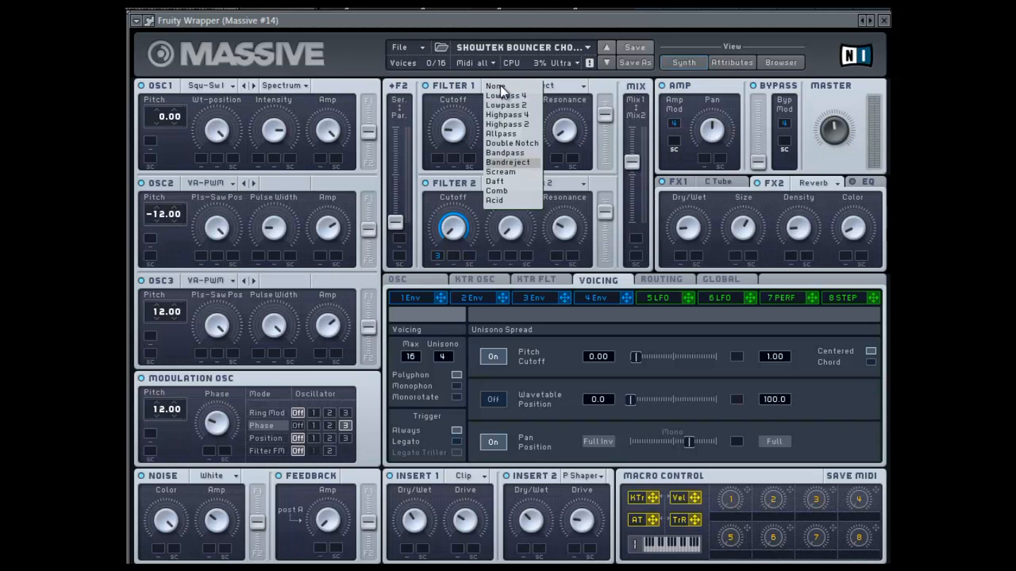
{"action": "left_click", "coordinate": [504, 165]}
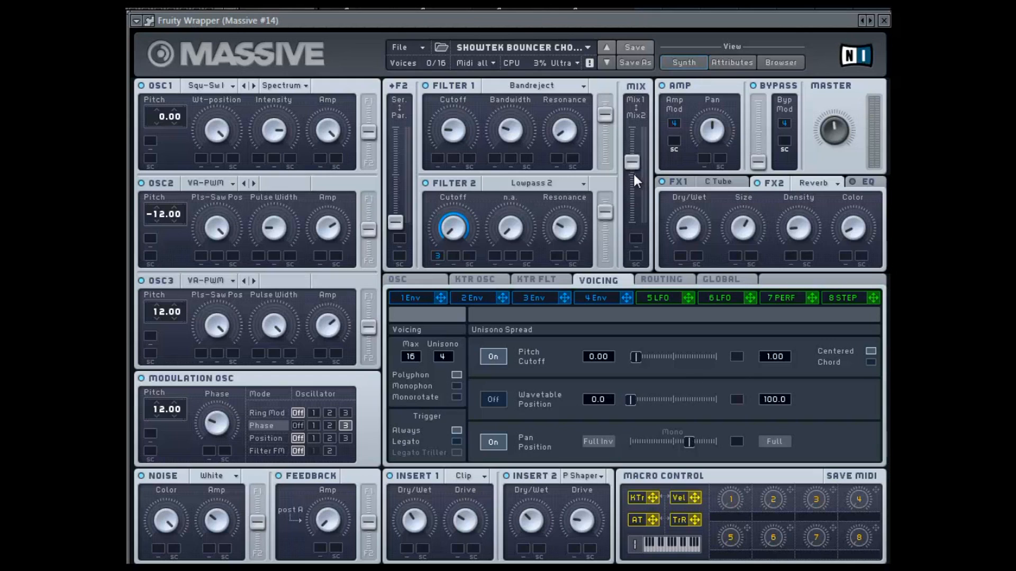
{"action": "left_click", "coordinate": [526, 187]}
{"action": "left_click", "coordinate": [530, 182]}
{"action": "left_click", "coordinate": [531, 182]}
{"action": "left_click", "coordinate": [512, 206]}
Examine envelopes 3 and 4 together with the voicing and oscillator settings of the chord patch.
{"action": "left_click", "coordinate": [533, 298]}
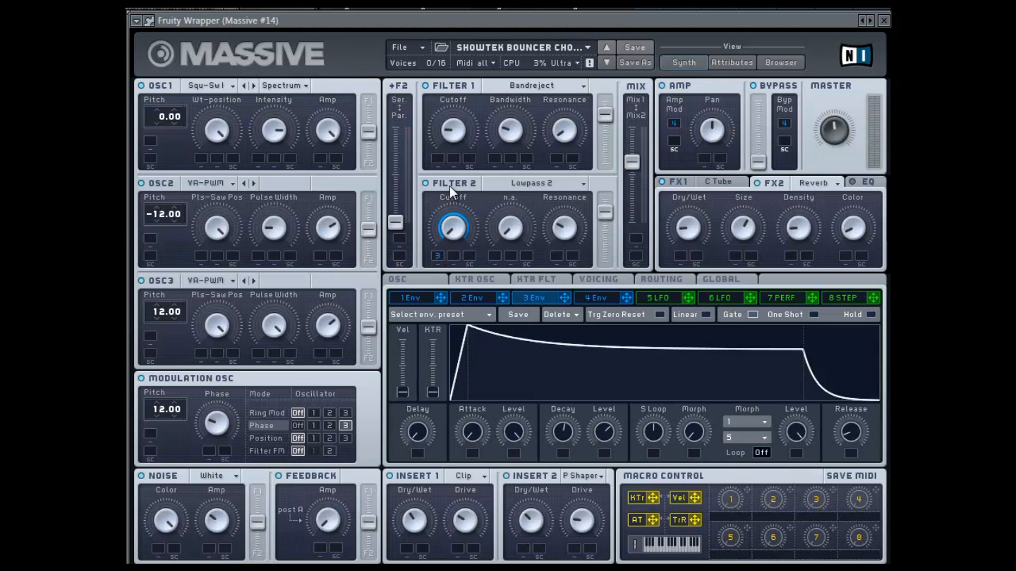
{"action": "left_click_drag", "start_coordinate": [444, 207], "coordinate": [460, 237]}
{"action": "left_click", "coordinate": [598, 280]}
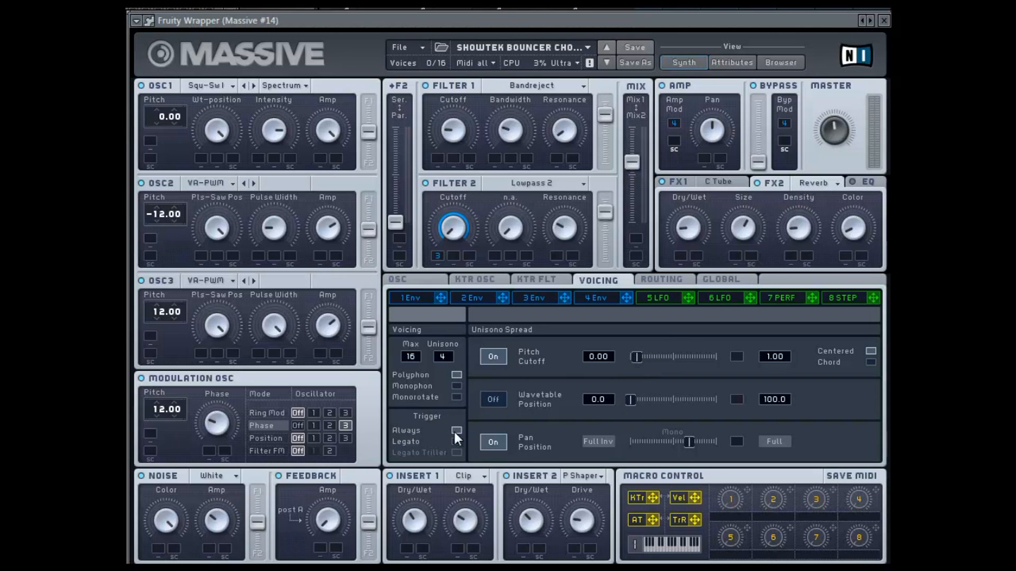
{"action": "left_click", "coordinate": [414, 286]}
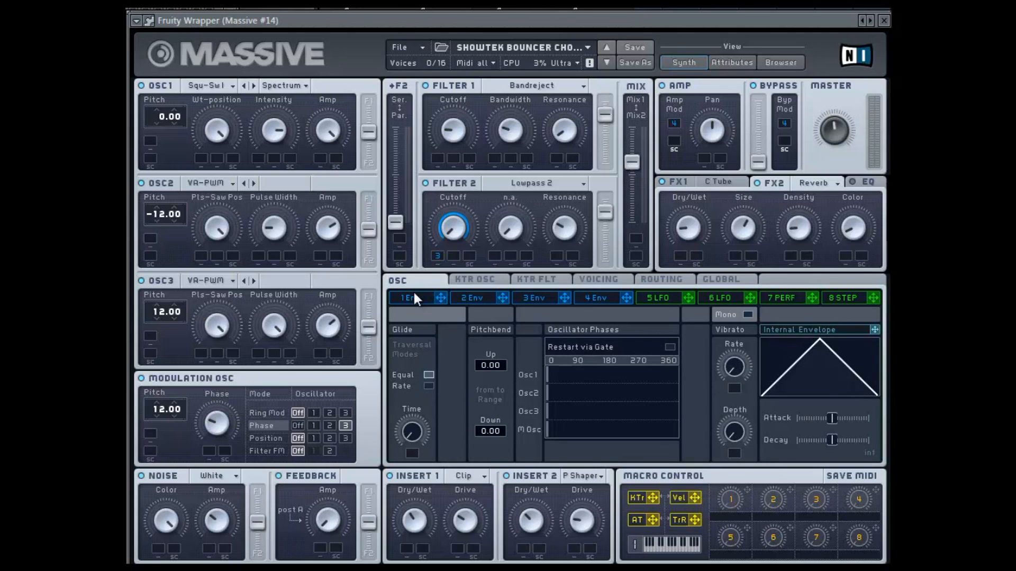
{"action": "left_click", "coordinate": [593, 299]}
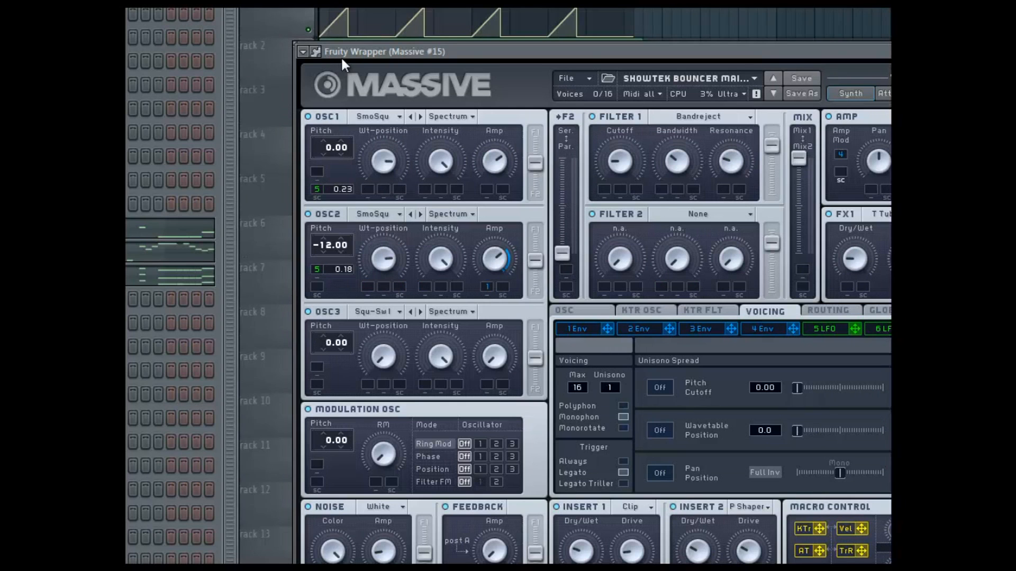
Bring the Massive #15 window fully into view, set oscillator 1 to Smooth Square and modulate its pitch with LFO 5.
{"action": "left_click_drag", "start_coordinate": [342, 60], "coordinate": [185, 25]}
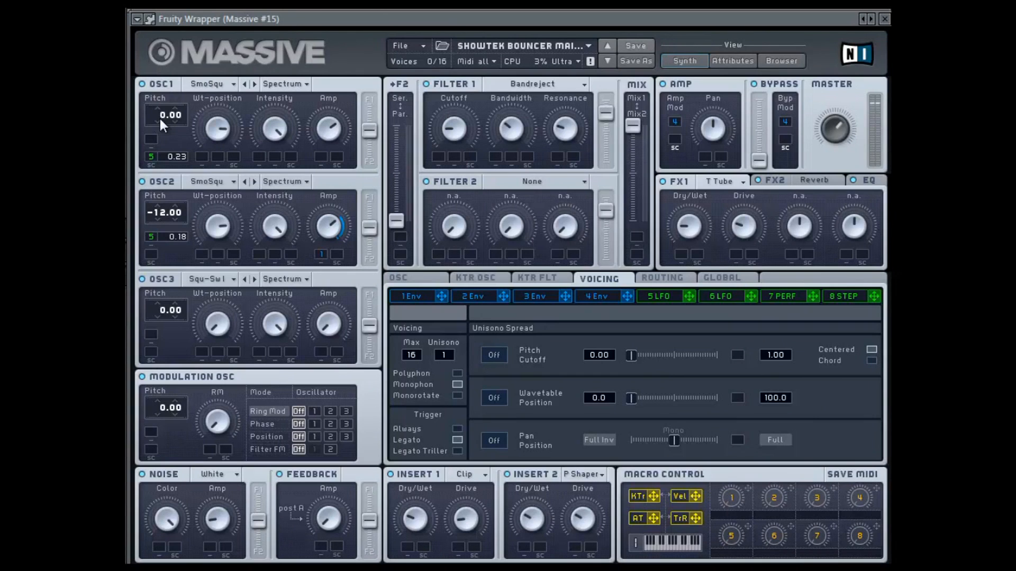
{"action": "left_click", "coordinate": [228, 87]}
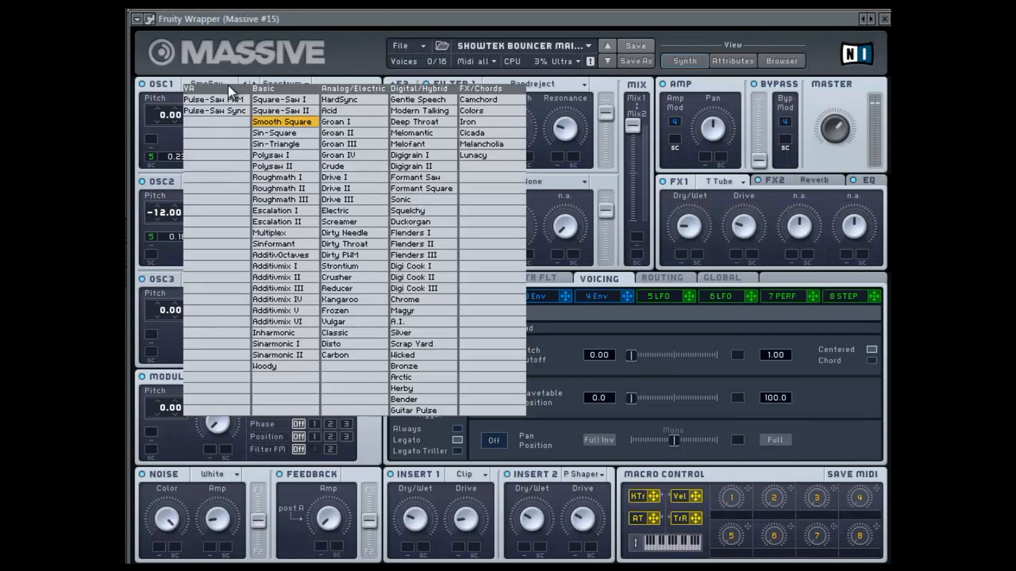
{"action": "left_click", "coordinate": [279, 125]}
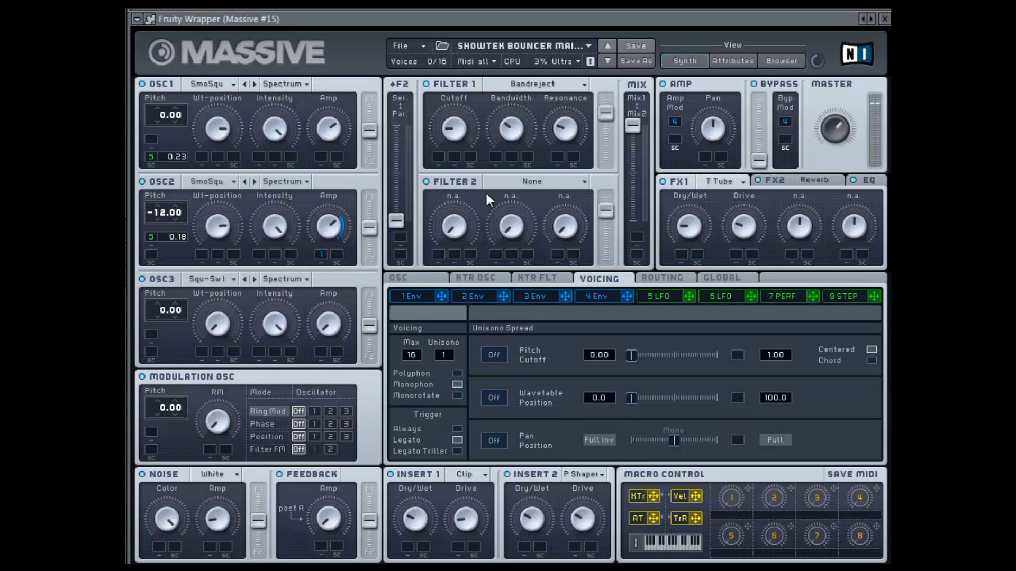
{"action": "left_click", "coordinate": [683, 298]}
{"action": "left_click_drag", "start_coordinate": [688, 297], "coordinate": [153, 165]}
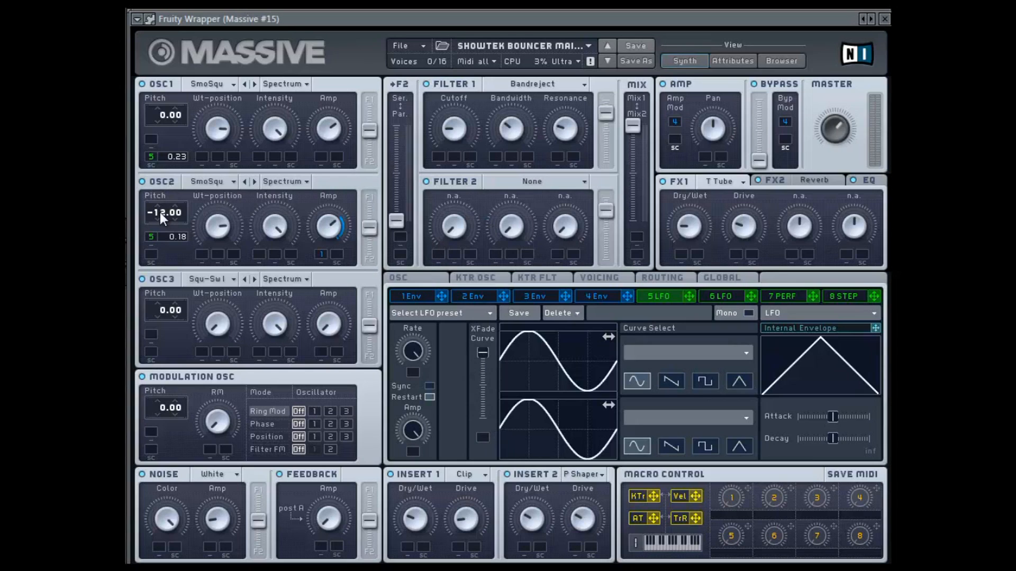
Set oscillator 2's wavetable to Smooth Square and check its Spectrum mode.
{"action": "left_click", "coordinate": [228, 182]}
{"action": "left_click", "coordinate": [263, 222]}
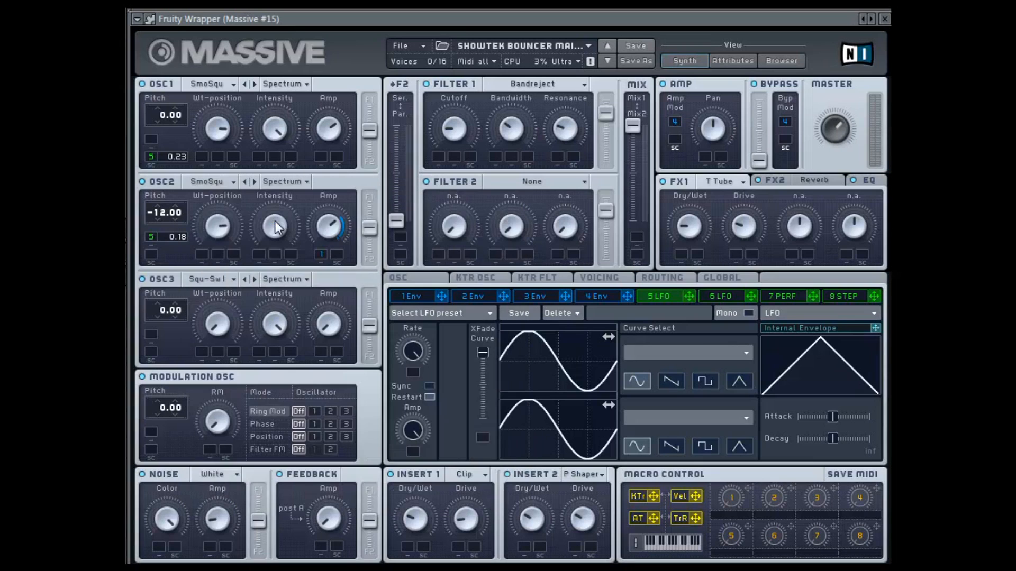
{"action": "left_click", "coordinate": [290, 187]}
{"action": "left_click", "coordinate": [288, 187]}
Display the settings of envelope 1 and set the noise type to White Noise.
{"action": "left_click_drag", "start_coordinate": [688, 298], "coordinate": [403, 282]}
{"action": "left_click", "coordinate": [405, 296]}
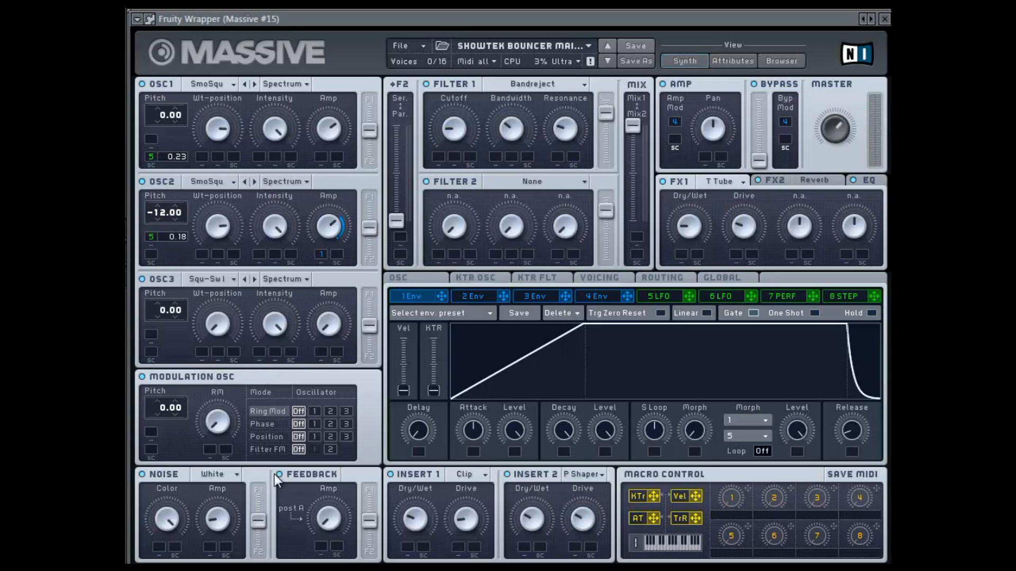
{"action": "left_click", "coordinate": [229, 474]}
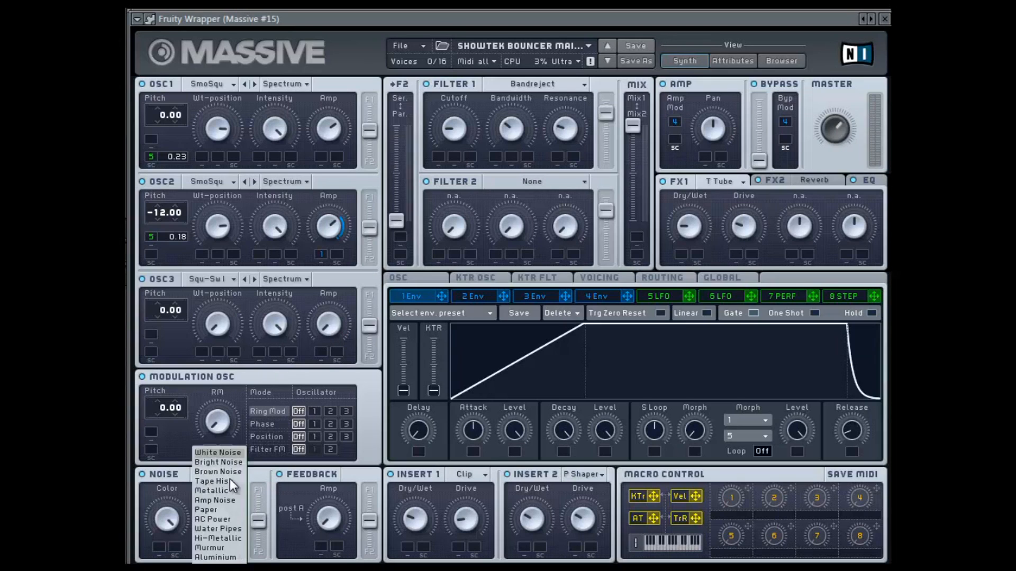
{"action": "left_click", "coordinate": [229, 453]}
Set Insert 1 to Hardclipper and Insert 2 to Parabolic Shaper.
{"action": "left_click", "coordinate": [467, 477]}
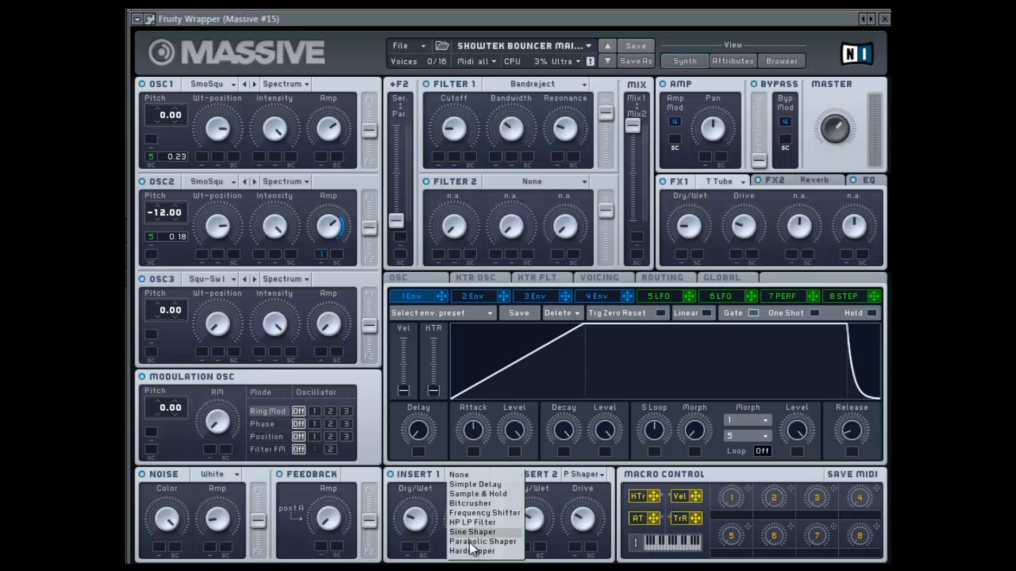
{"action": "left_click", "coordinate": [482, 551]}
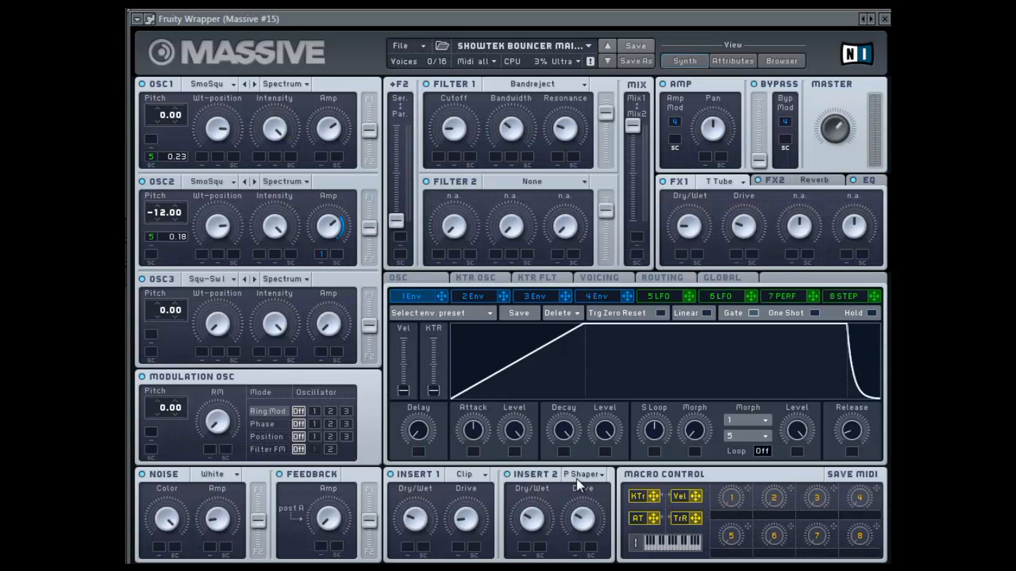
{"action": "left_click", "coordinate": [575, 475]}
{"action": "left_click", "coordinate": [577, 542]}
Set the FX1 effect to Tele Tube and display the FX2 reverb and EQ settings.
{"action": "left_click", "coordinate": [724, 182]}
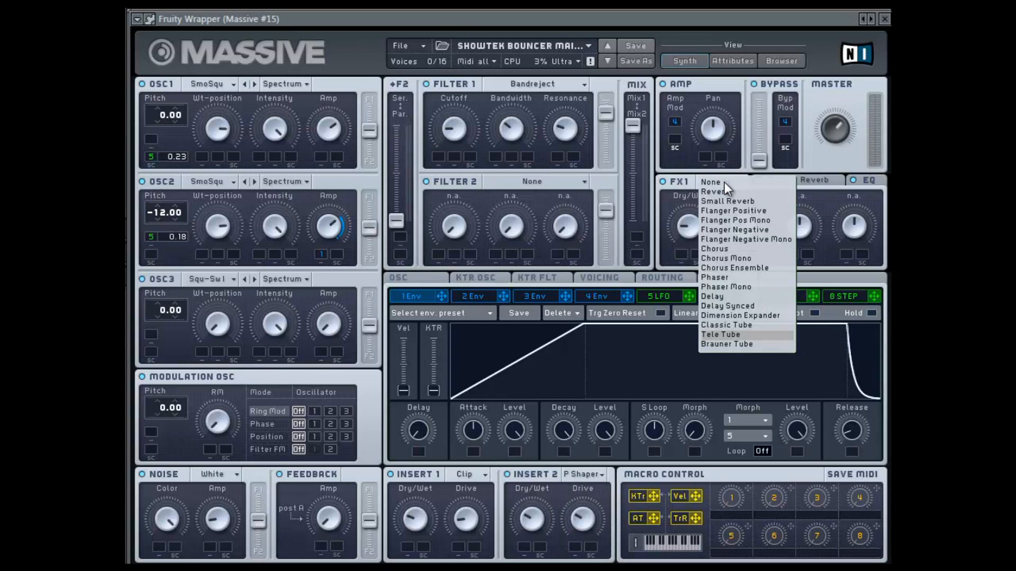
{"action": "left_click", "coordinate": [725, 336]}
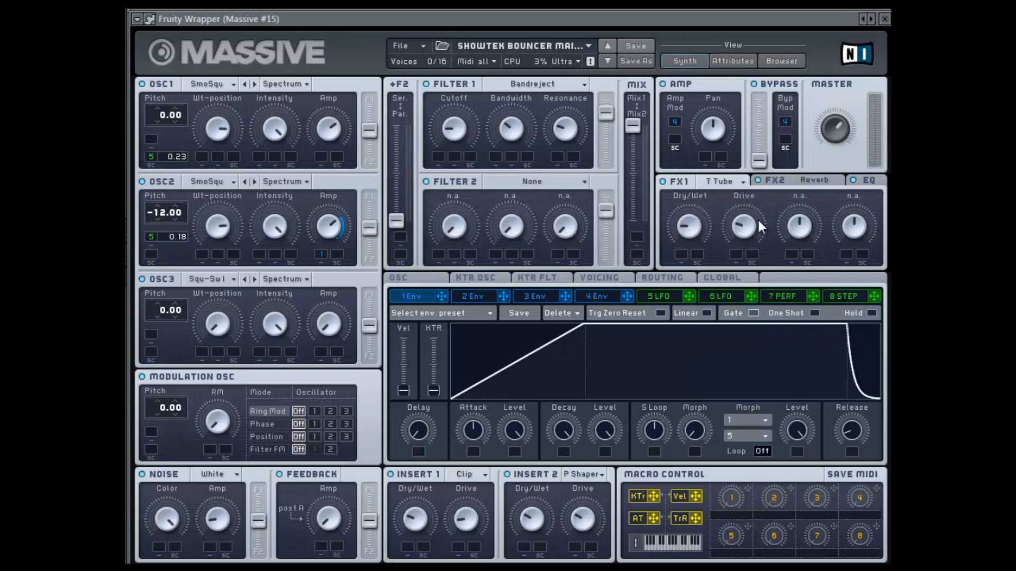
{"action": "left_click", "coordinate": [777, 181]}
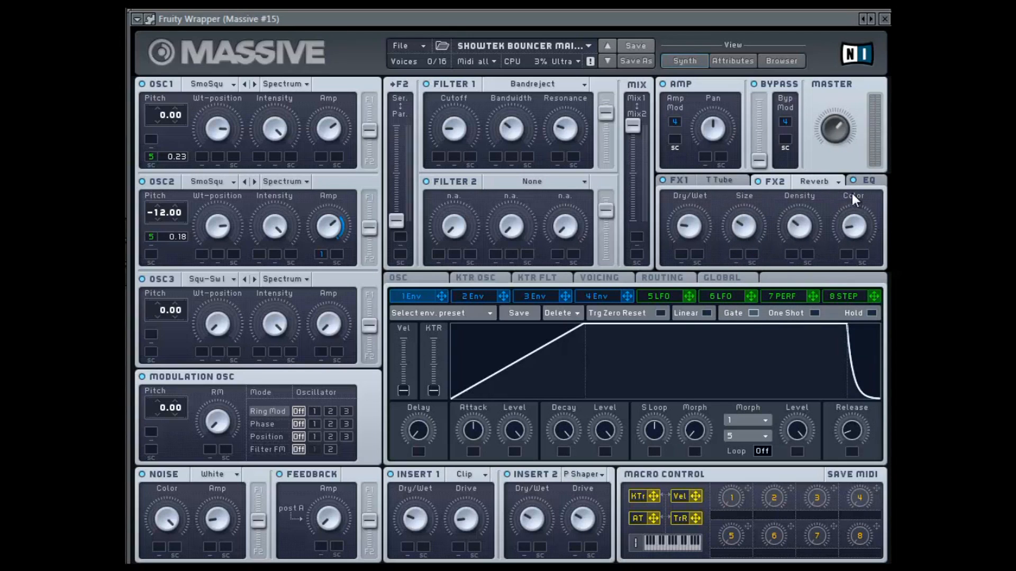
{"action": "left_click", "coordinate": [880, 183]}
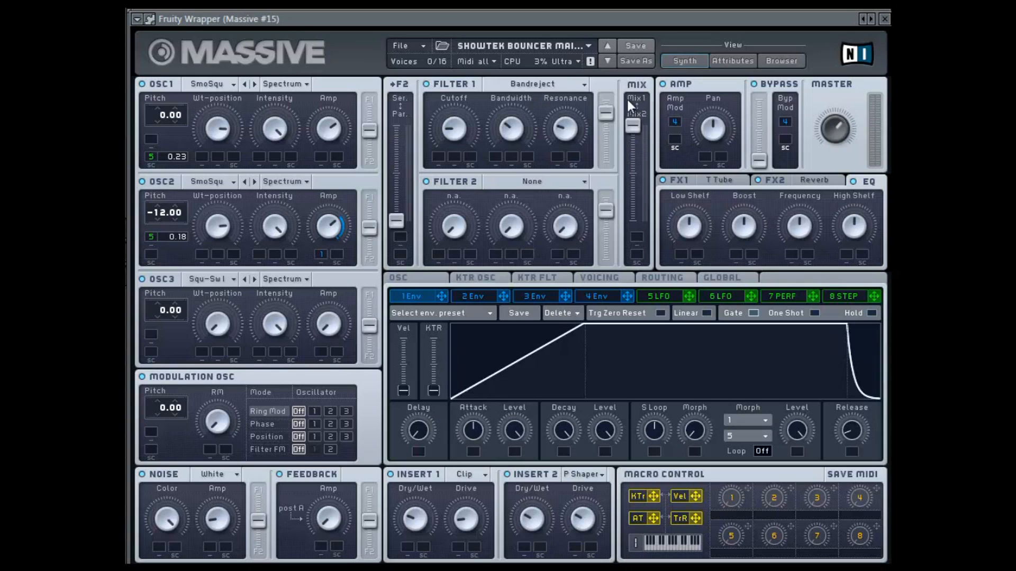
Set Filter 1 to Bandreject and review the voicing and oscillator settings of the patch.
{"action": "left_click", "coordinate": [556, 87]}
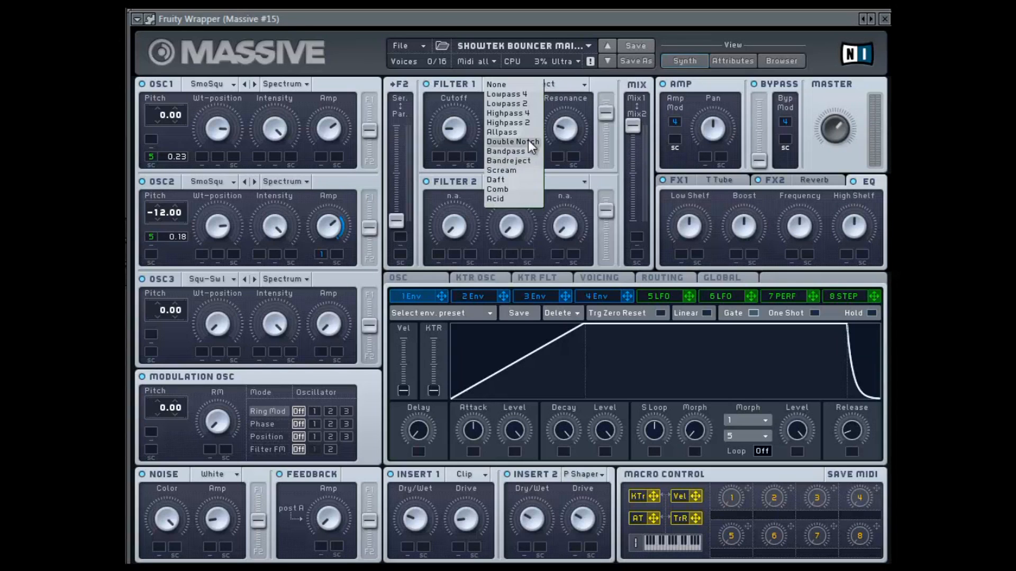
{"action": "left_click", "coordinate": [518, 164]}
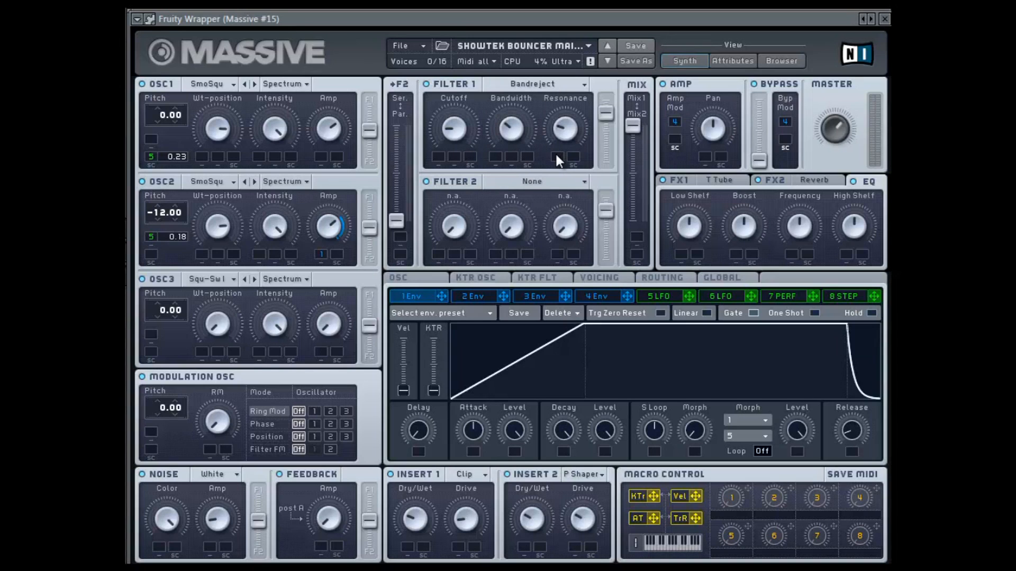
{"action": "left_click", "coordinate": [610, 281]}
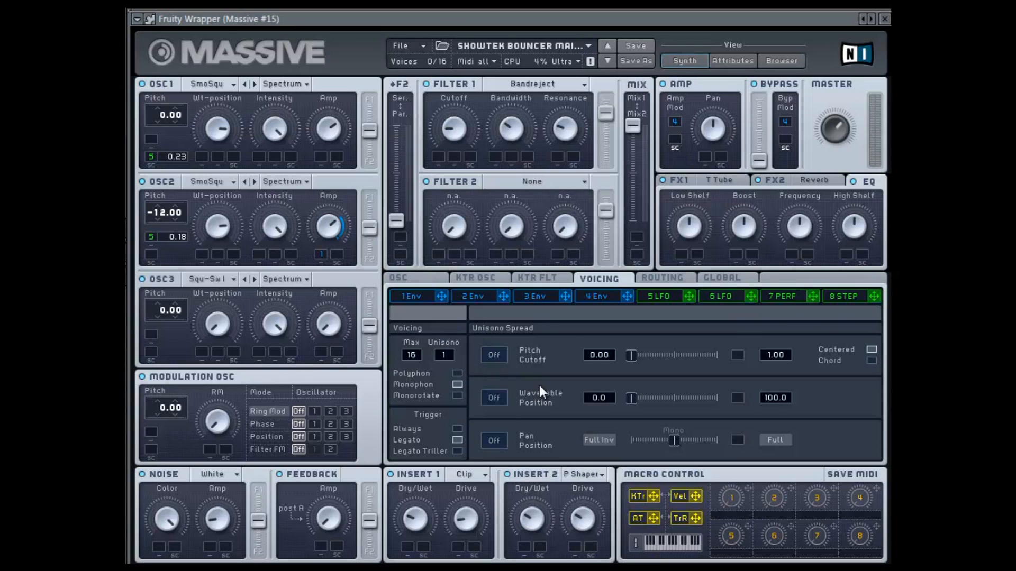
{"action": "left_click", "coordinate": [416, 280]}
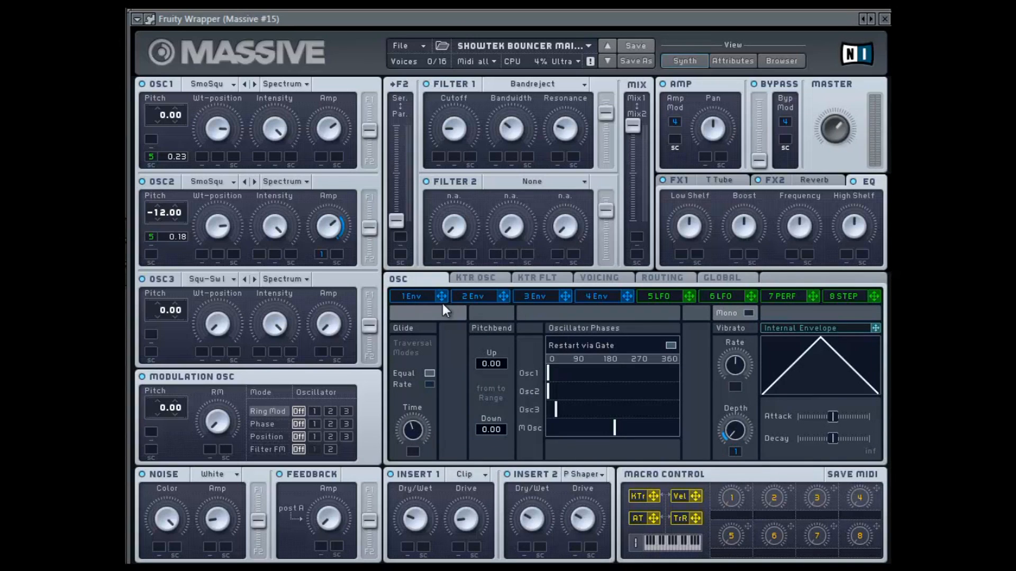
Review envelope 1 alongside the oscillator vibrato settings of the main lead patch, and display envelope 4.
{"action": "left_click", "coordinate": [423, 296]}
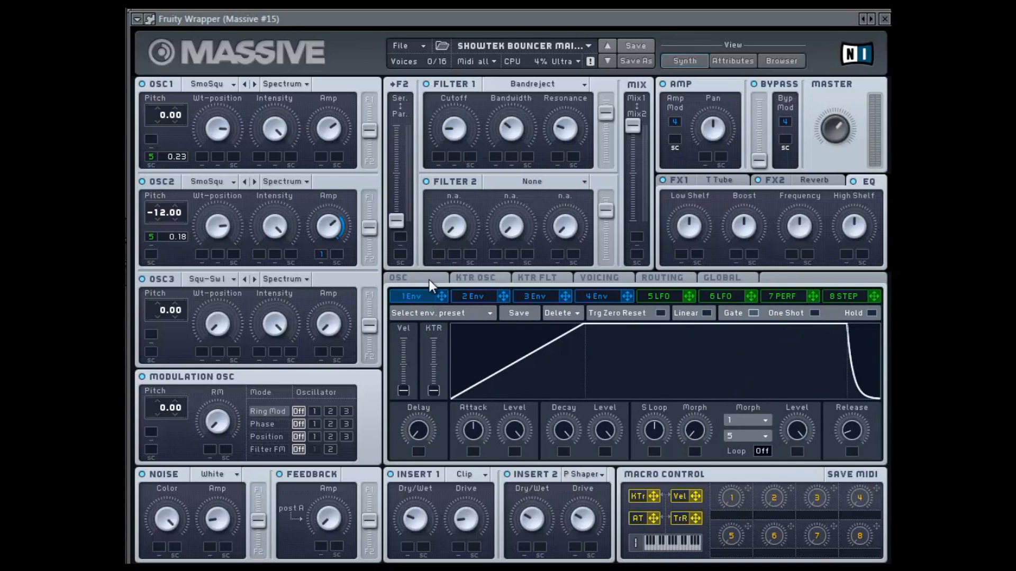
{"action": "left_click", "coordinate": [429, 281]}
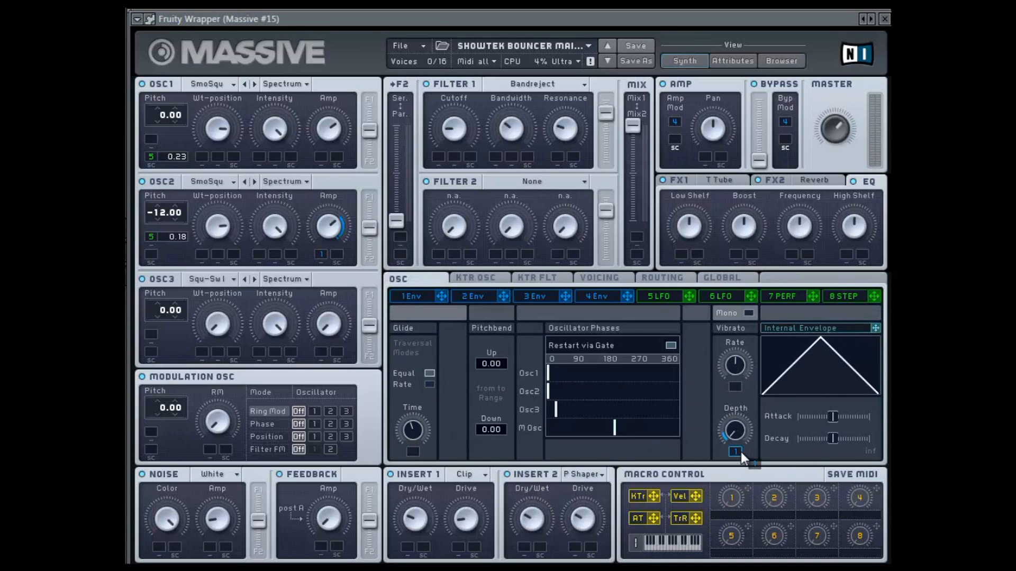
{"action": "left_click", "coordinate": [412, 297]}
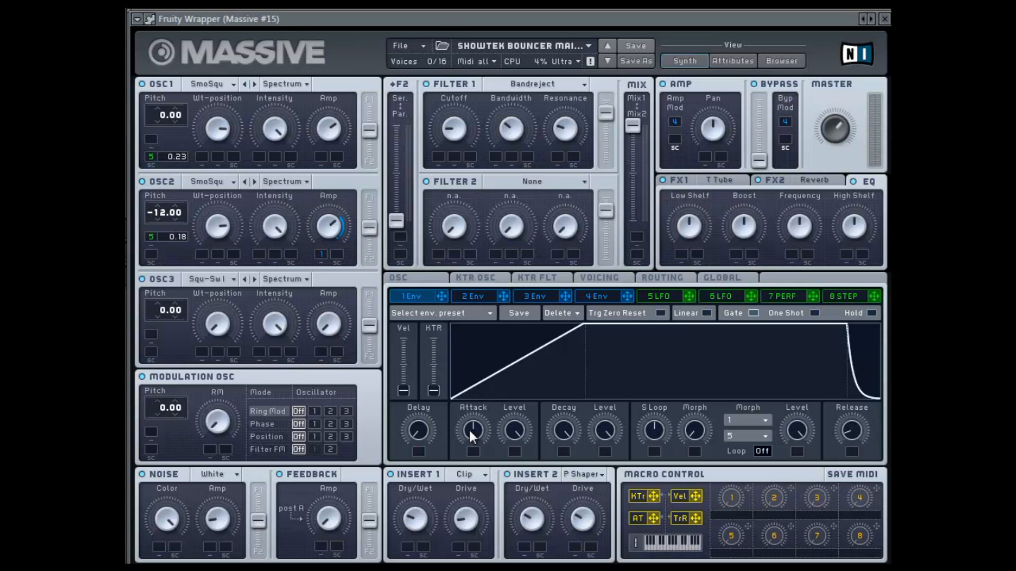
{"action": "left_click", "coordinate": [394, 282]}
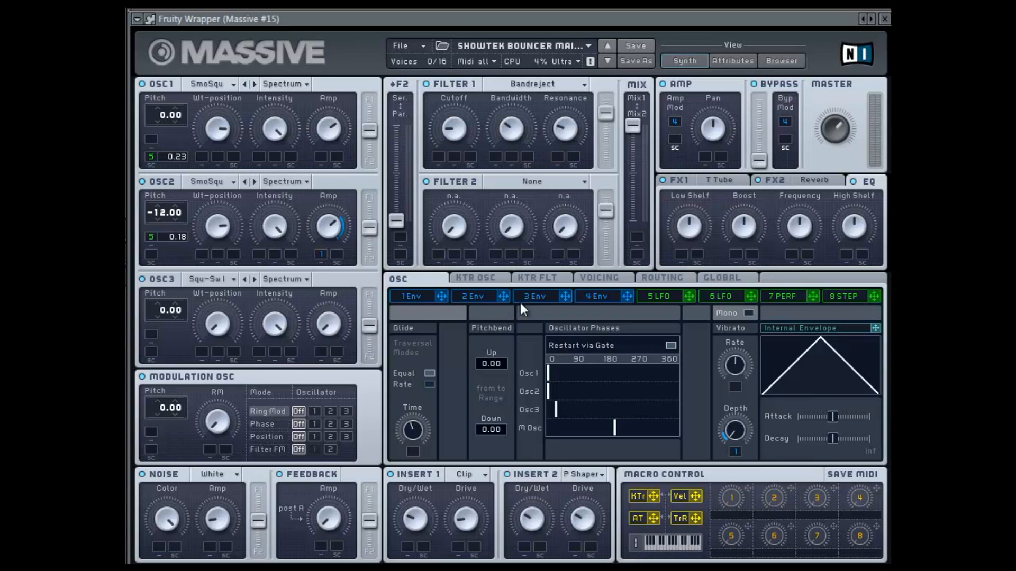
{"action": "left_click", "coordinate": [588, 297]}
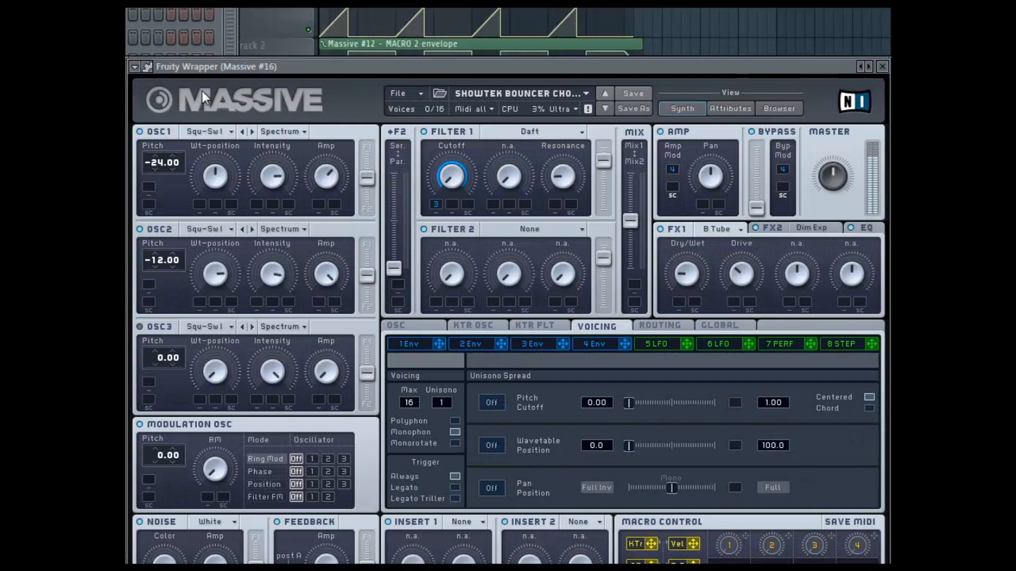
Move the chord patch's plugin window up into full view and set the OSC1 and OSC2 wavetables to Square-Saw I.
{"action": "left_click_drag", "start_coordinate": [204, 69], "coordinate": [205, 19]}
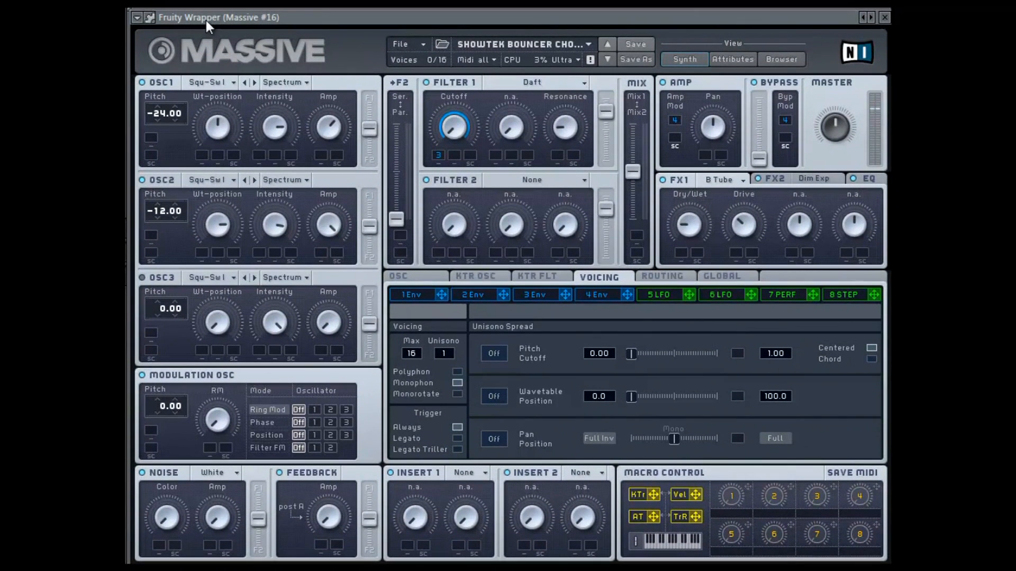
{"action": "left_click", "coordinate": [218, 83]}
{"action": "left_click", "coordinate": [279, 99]}
{"action": "left_click", "coordinate": [216, 181]}
{"action": "left_click", "coordinate": [293, 199]}
{"action": "left_click", "coordinate": [227, 83]}
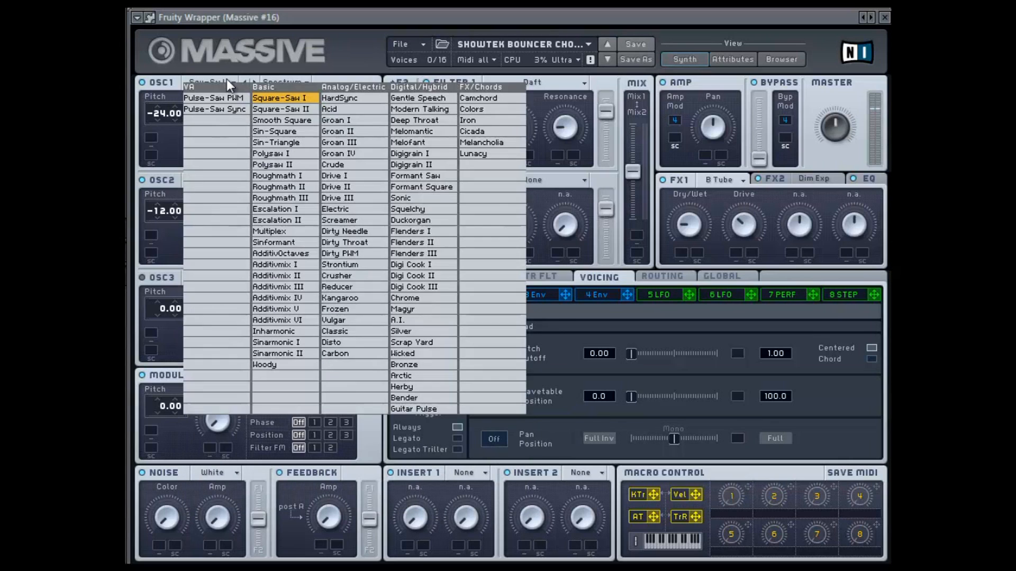
{"action": "left_click", "coordinate": [278, 98]}
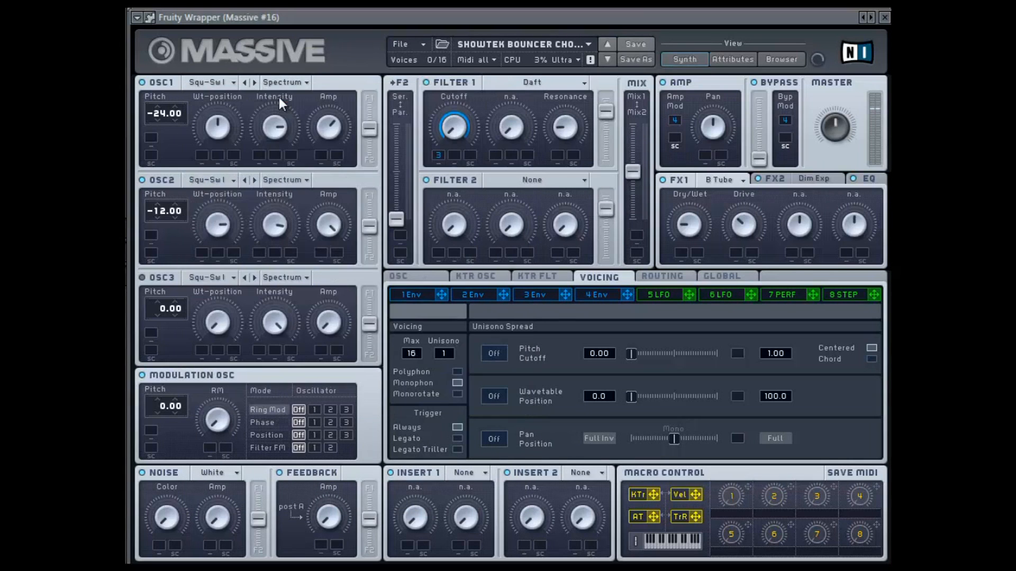
{"action": "left_click", "coordinate": [226, 182]}
{"action": "left_click", "coordinate": [277, 196]}
Set the chord patch's FX1 effect to Brauner Tube and display the FX2 Dimension Expander and EQ settings.
{"action": "left_click", "coordinate": [718, 180]}
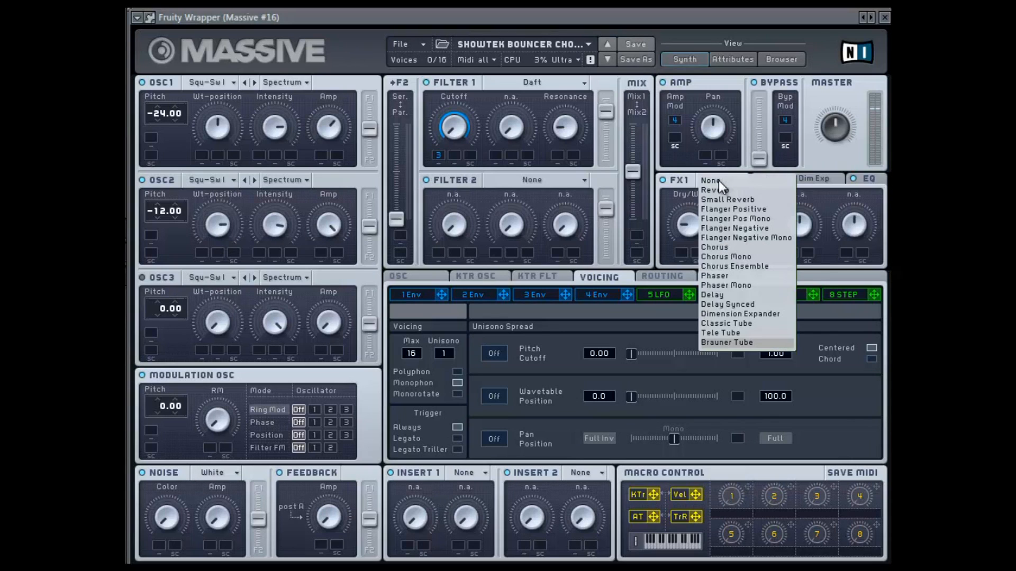
{"action": "left_click", "coordinate": [723, 343]}
{"action": "left_click", "coordinate": [774, 179]}
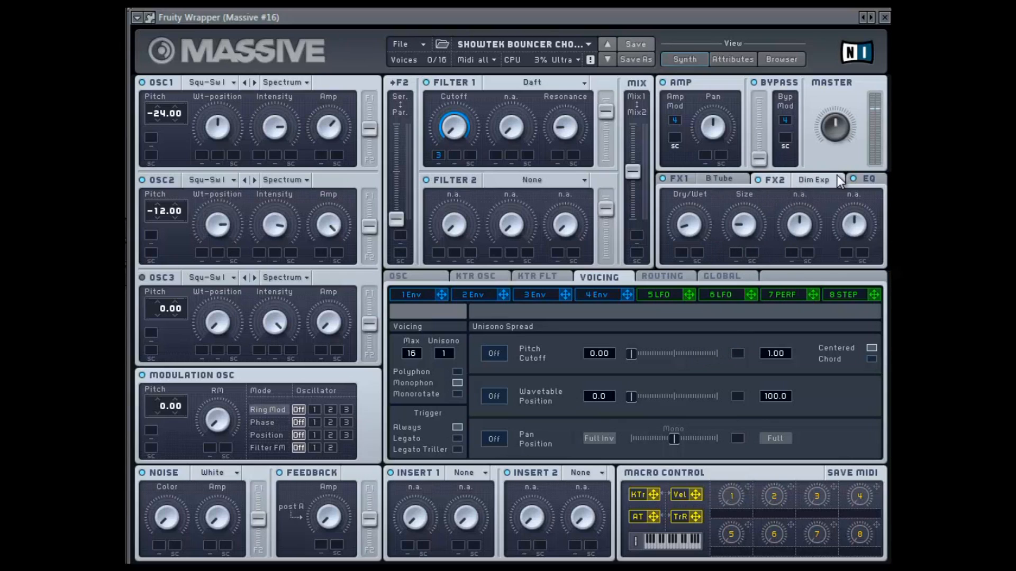
{"action": "left_click", "coordinate": [878, 179]}
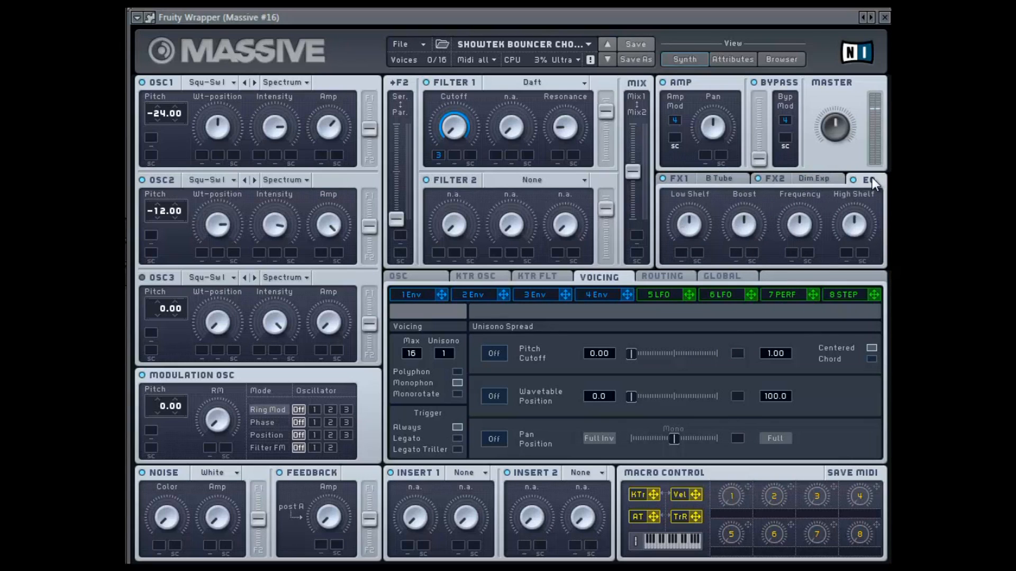
Set Filter 1 to Daft and Filter 2 to None, and display the settings of envelope 3.
{"action": "left_click", "coordinate": [545, 86]}
{"action": "left_click", "coordinate": [495, 180]}
{"action": "left_click", "coordinate": [565, 296]}
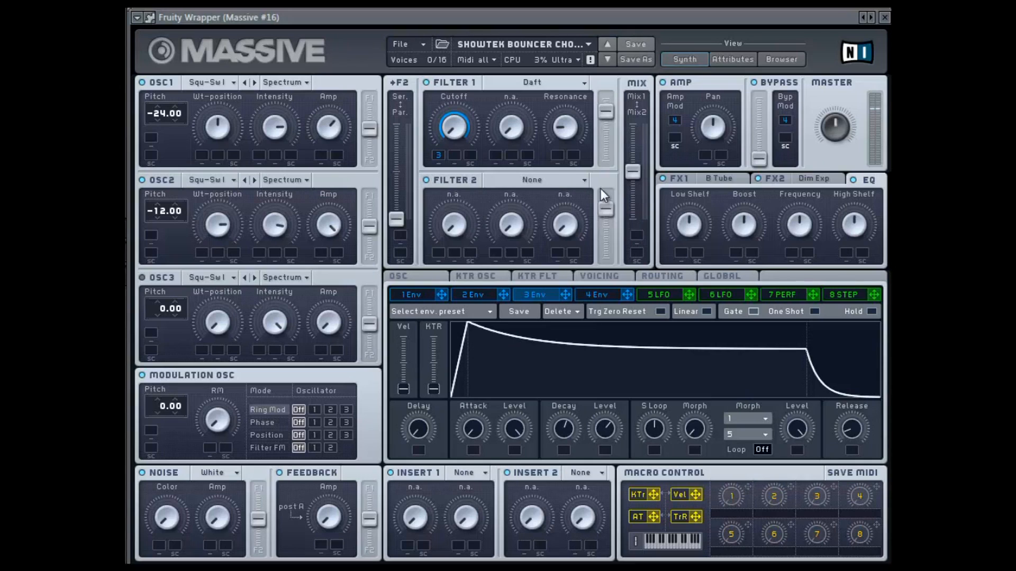
{"action": "left_click", "coordinate": [516, 174]}
{"action": "left_click", "coordinate": [510, 184]}
Review the voicing, oscillator phase and vibrato, and envelope 4 settings of the chord patch.
{"action": "left_click", "coordinate": [610, 275]}
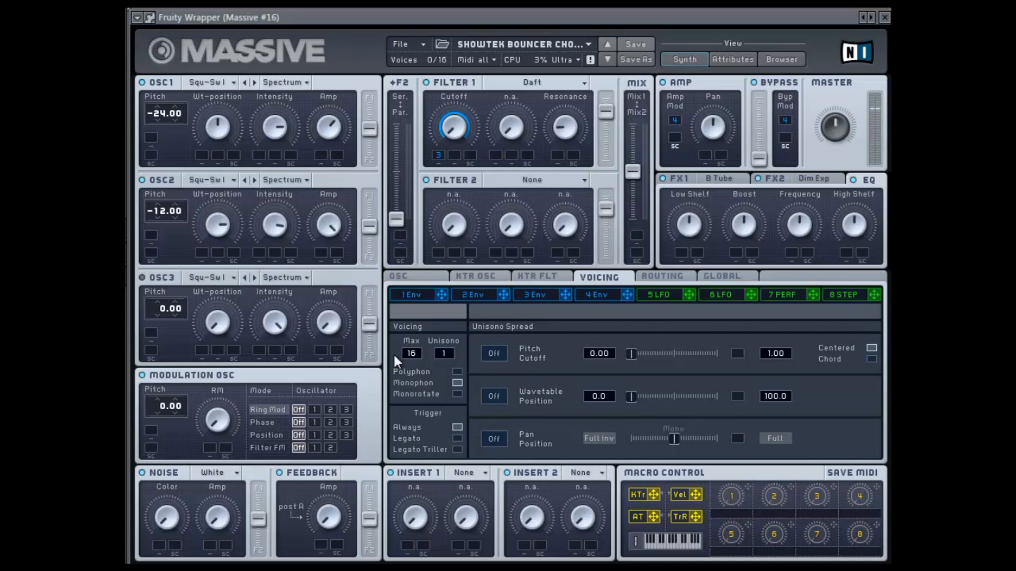
{"action": "left_click", "coordinate": [409, 278]}
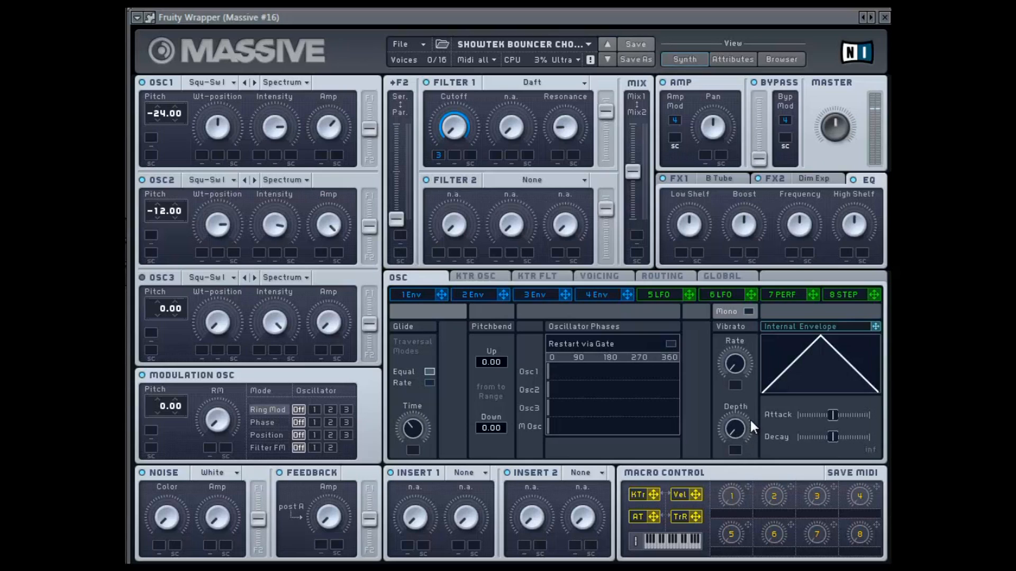
{"action": "left_click", "coordinate": [590, 296]}
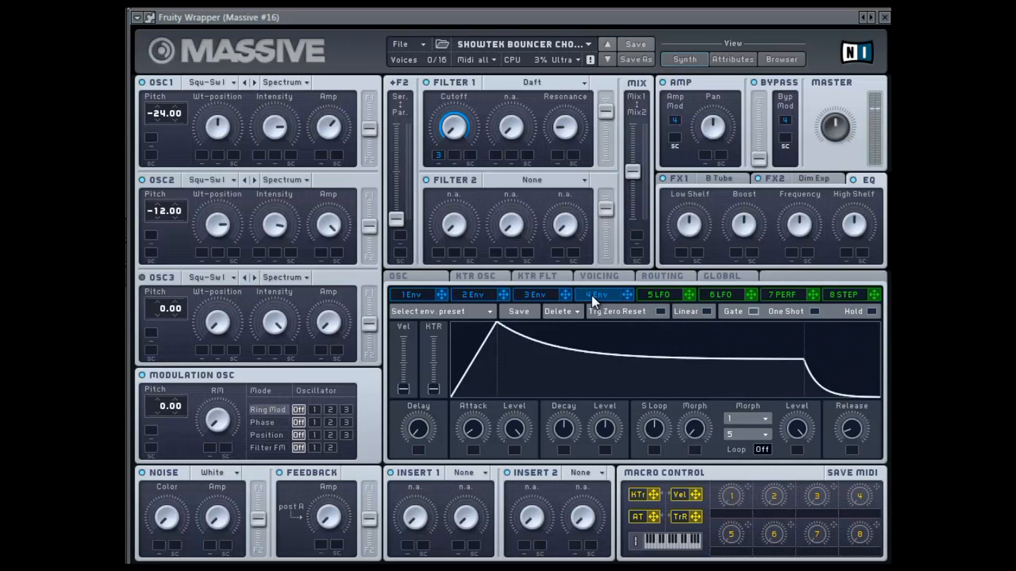